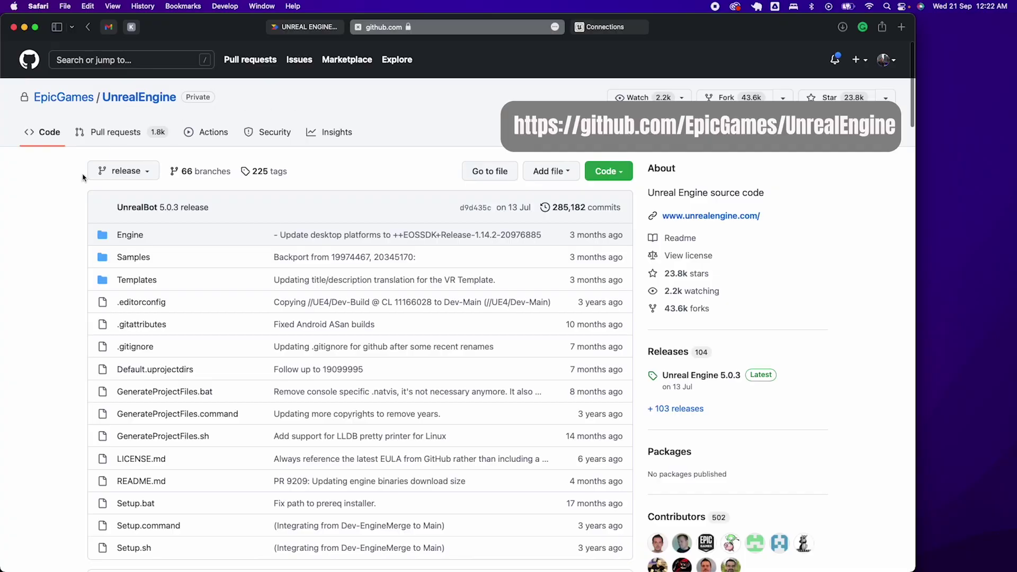
Open the EpicGames/UnrealEngine branch dropdown and scroll through the dev branches
click(154, 174)
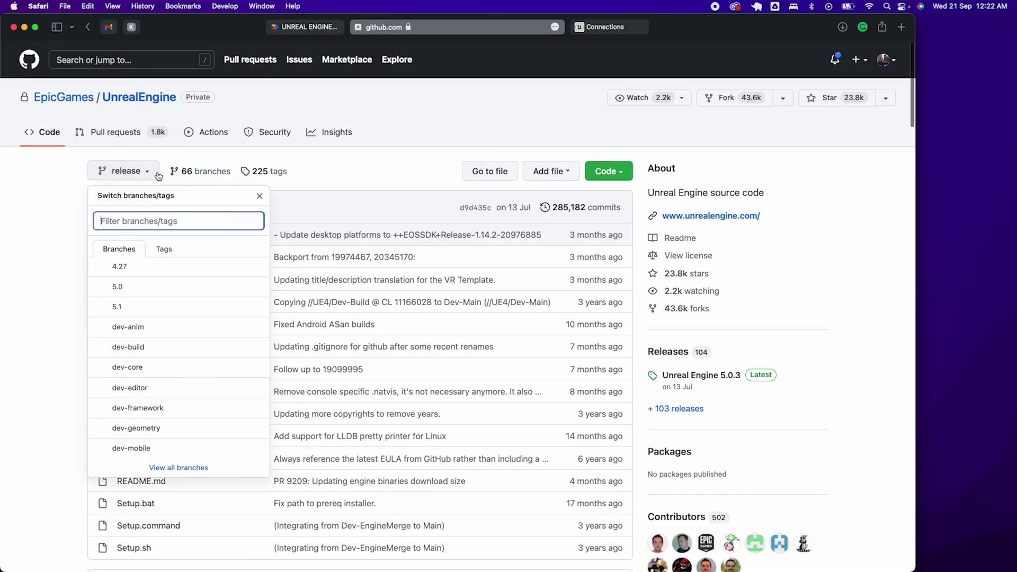
scroll(203, 360, down, 3)
scroll(203, 360, down, 3)
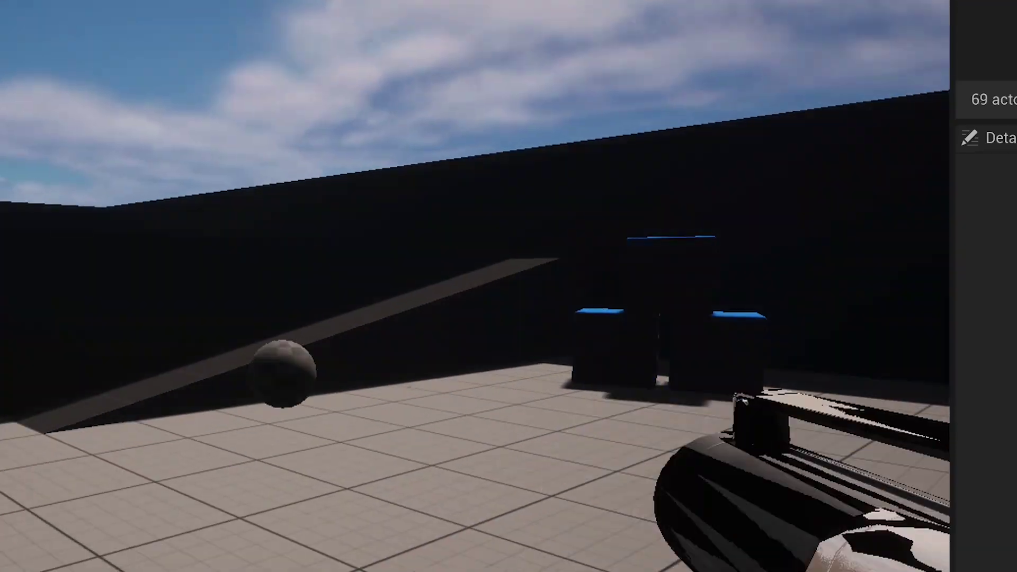
Fire three projectiles, walk toward the blue cubes, stop play, and show FPS stats
click(475, 286)
click(474, 286)
click(474, 286)
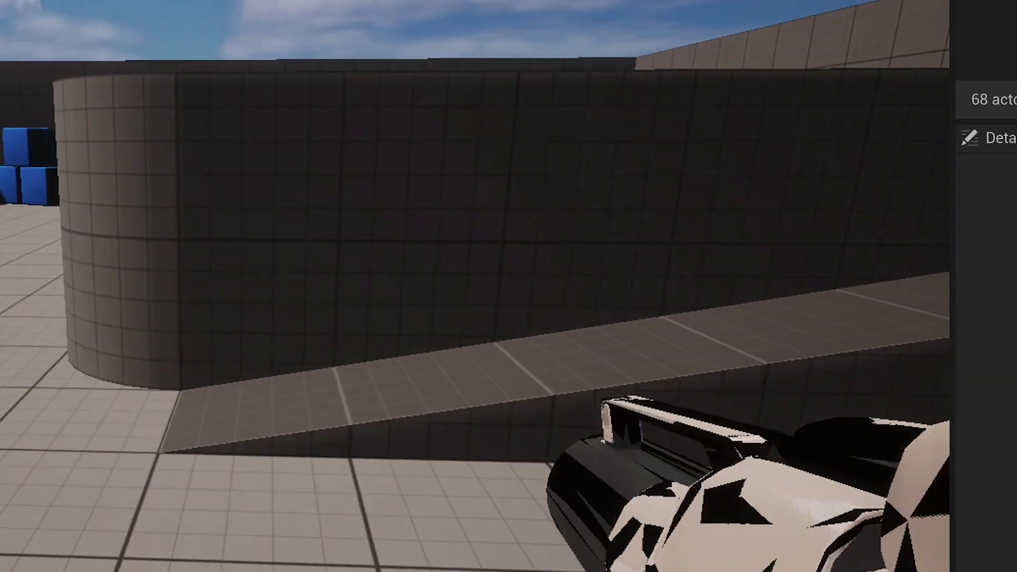
key(w)
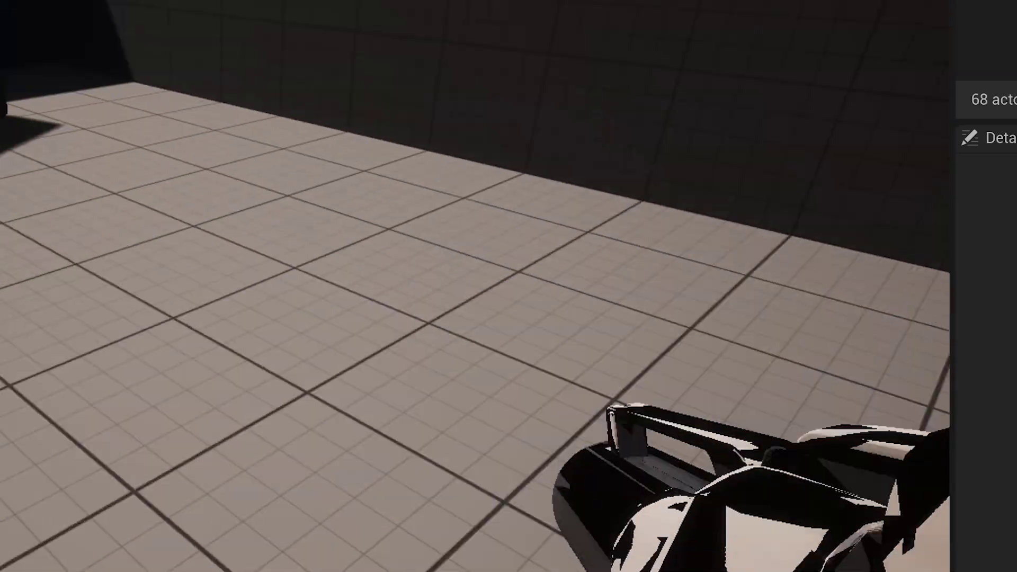
key(Escape)
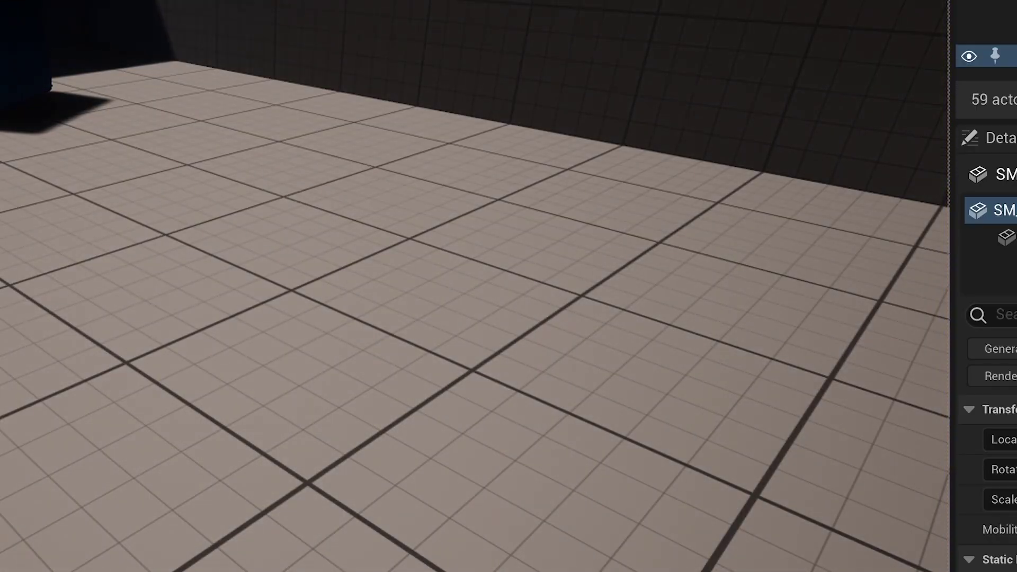
key(ctrl+shift+h)
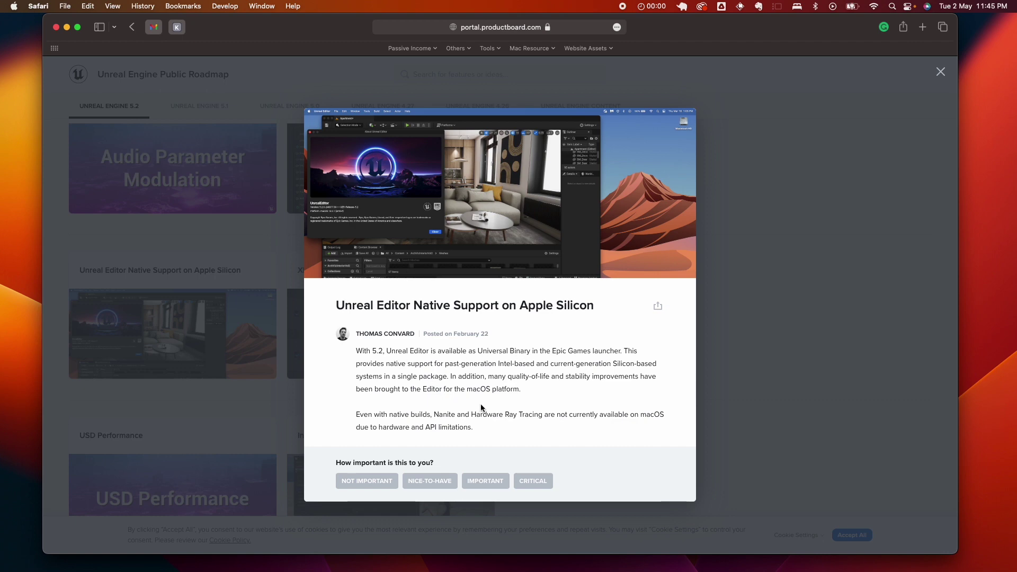
Close the Apple Silicon native support card to return to the 5.2 roadmap
click(941, 72)
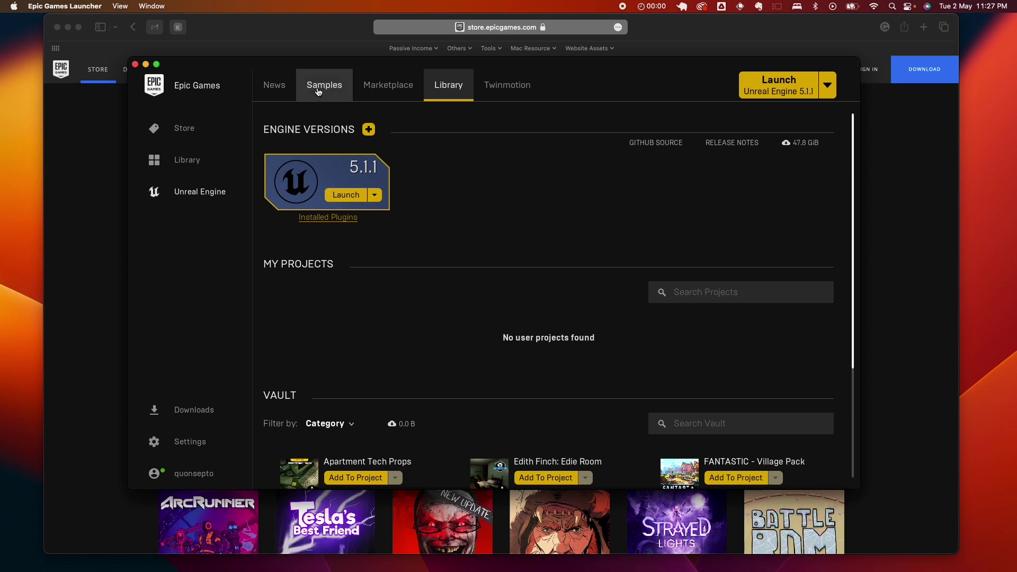
Cancel saving the Epic Games launcher installer from the store page and hide Safari
drag(241, 66, 251, 183)
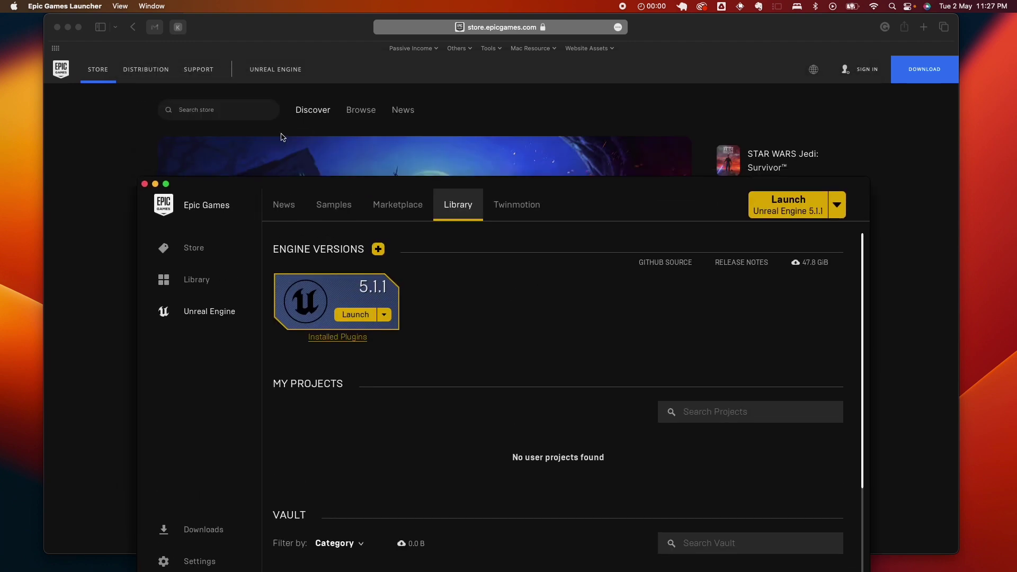
click(261, 40)
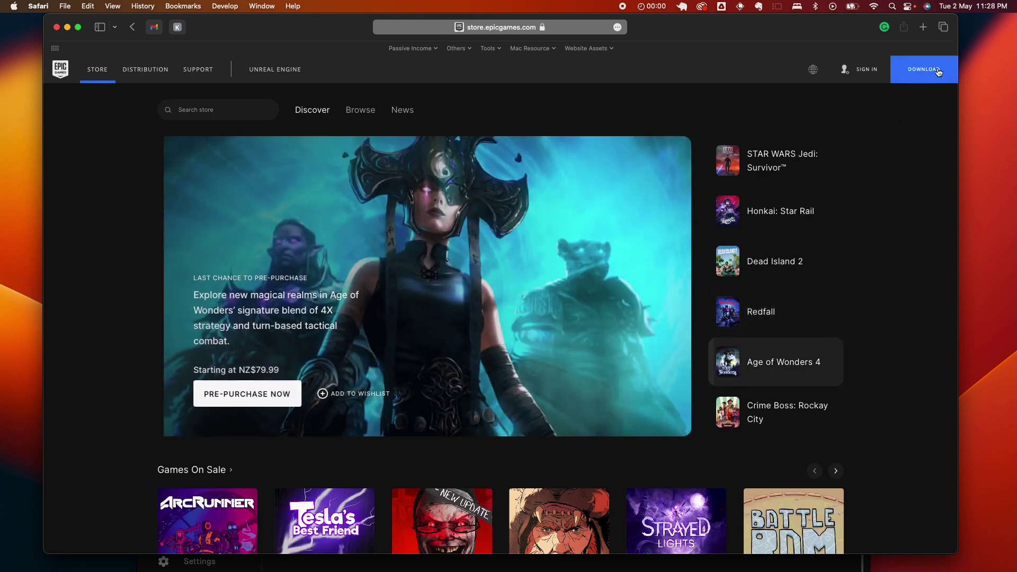
click(938, 75)
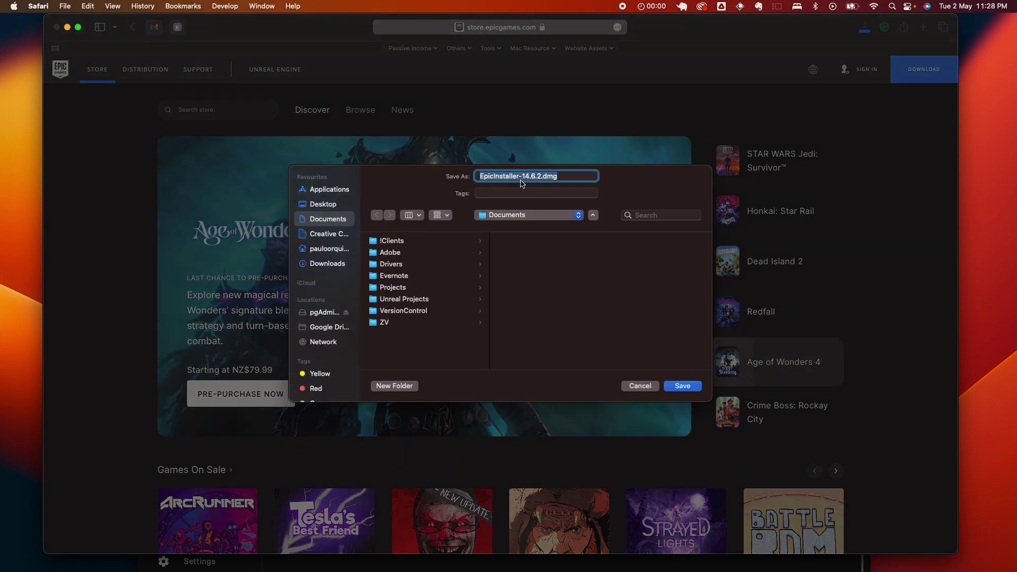
click(641, 386)
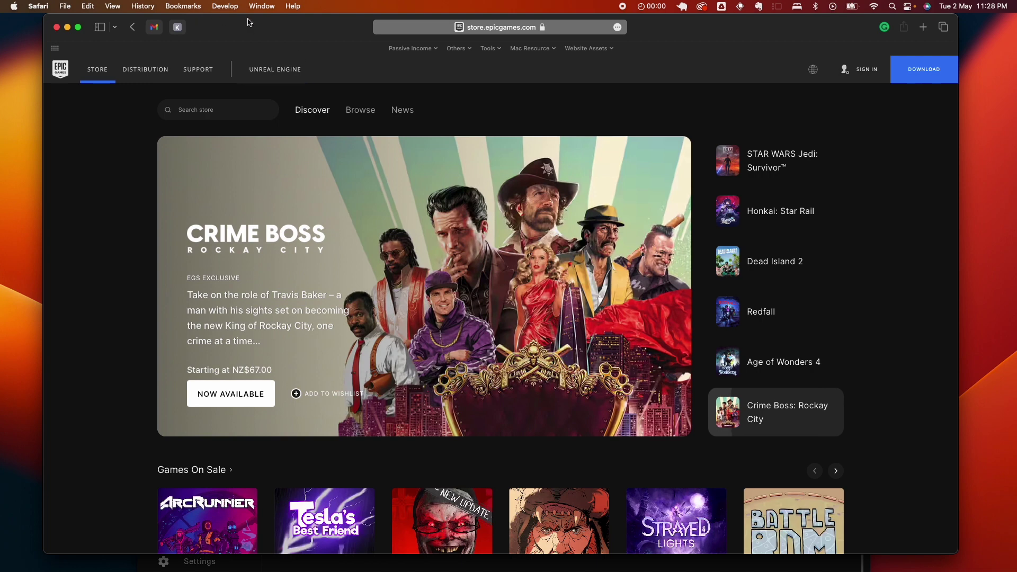
key(super+h)
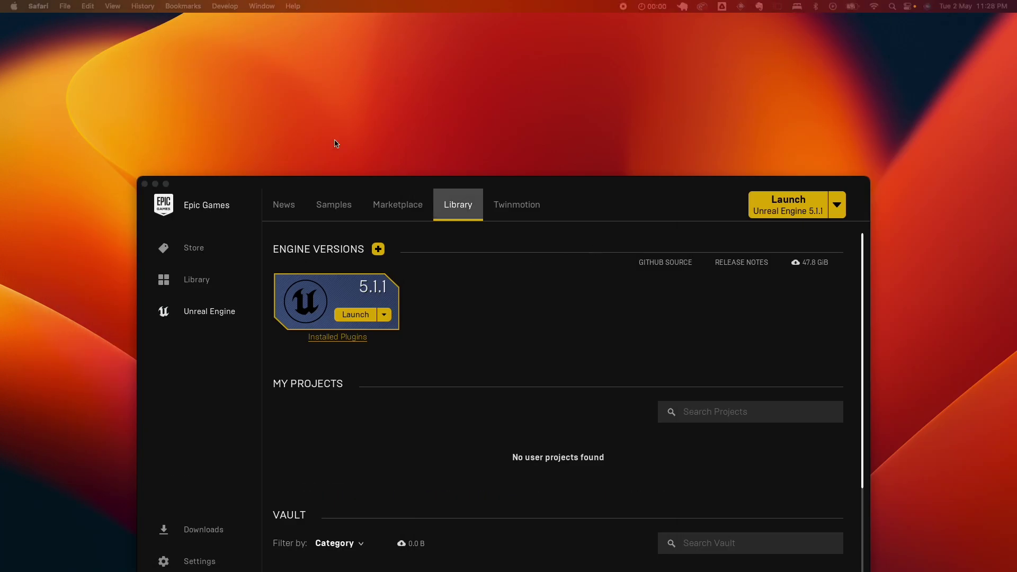
Add engine version 5.2.0 Preview 2 and confirm installing the test-only preview release
click(343, 184)
drag(398, 185, 386, 68)
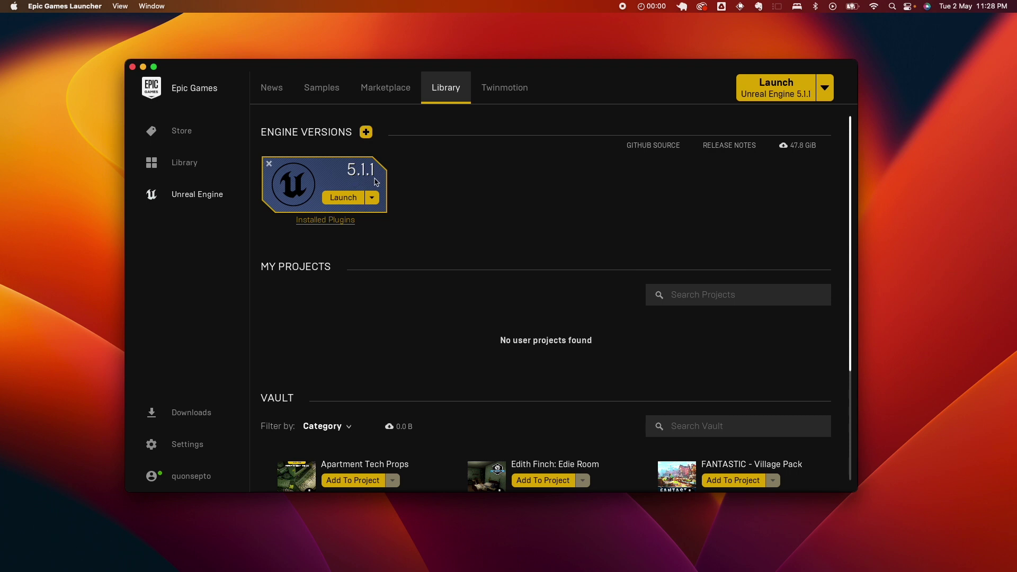
click(365, 132)
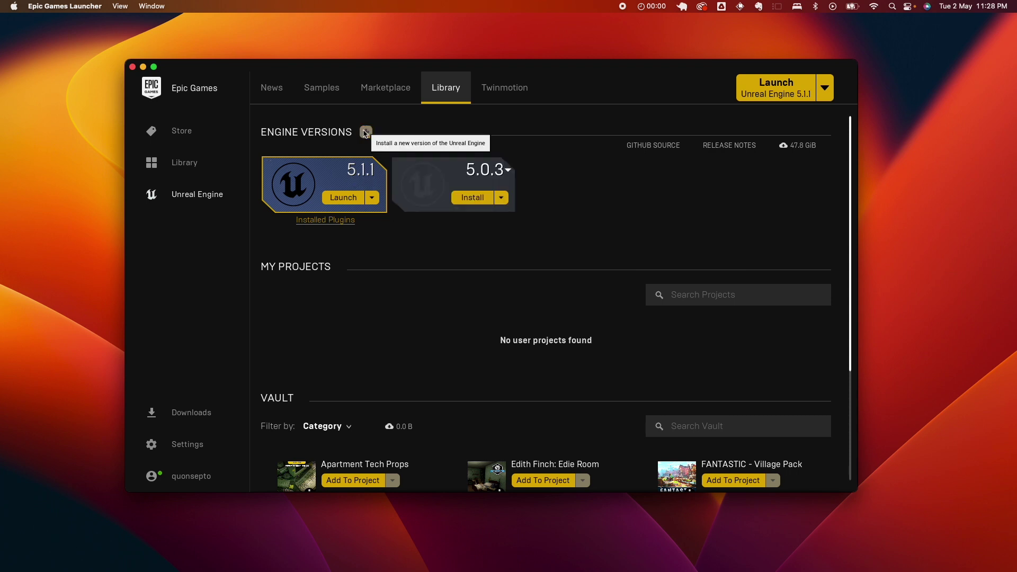
click(508, 173)
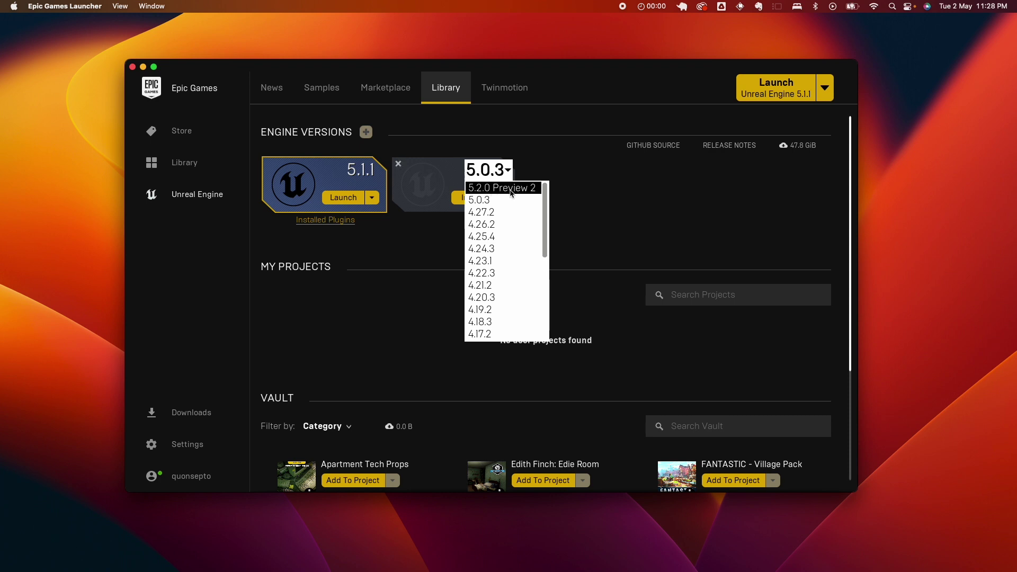
click(511, 188)
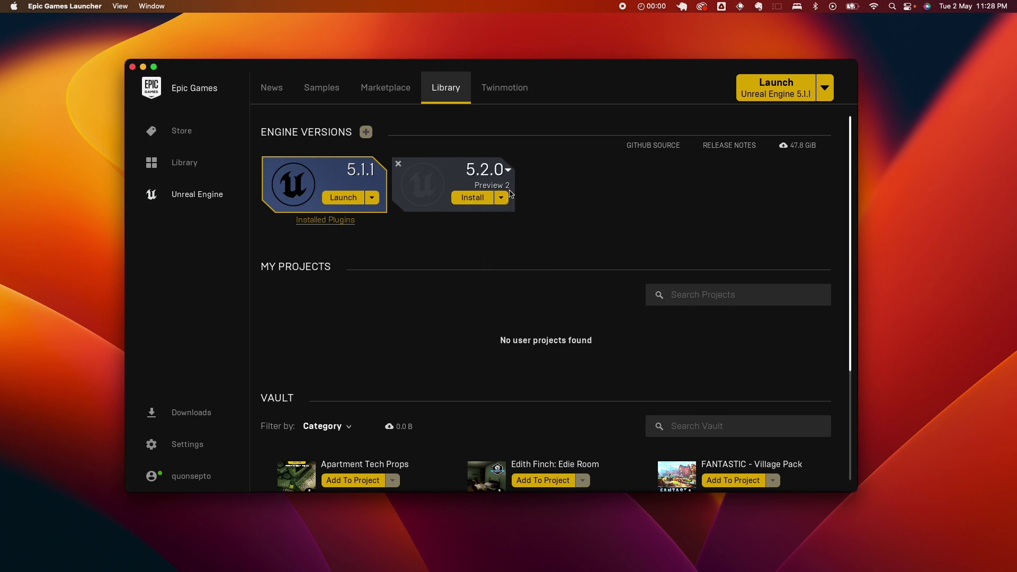
click(474, 200)
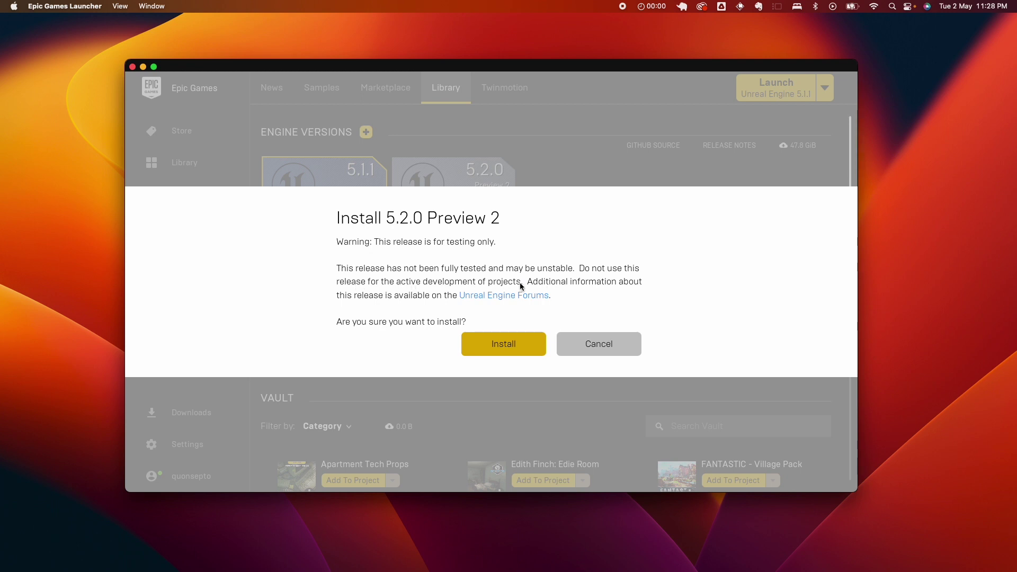
click(499, 348)
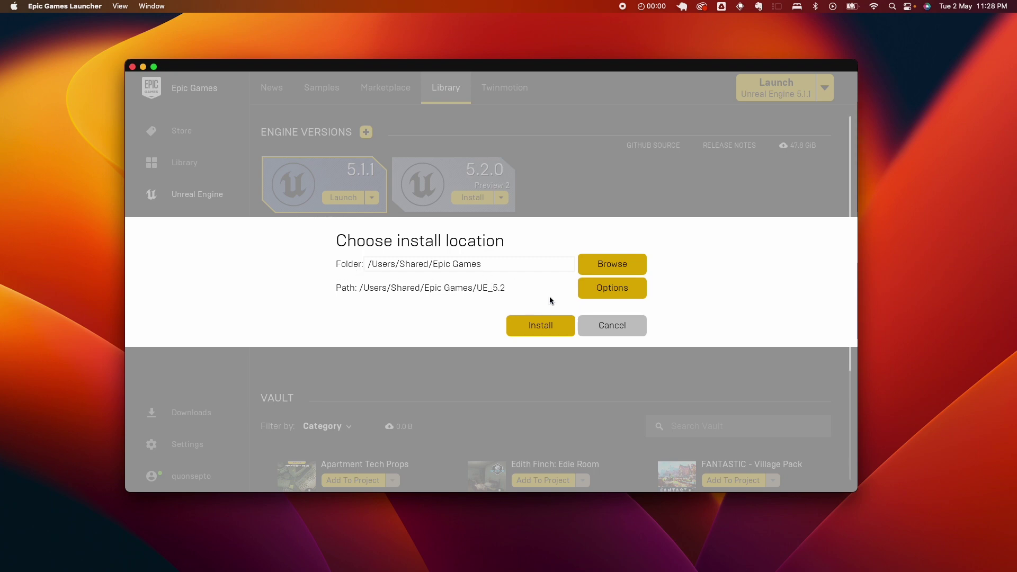
Keep the default /Users/Shared/Epic Games/UE_5.2 folder and begin the installation
click(539, 329)
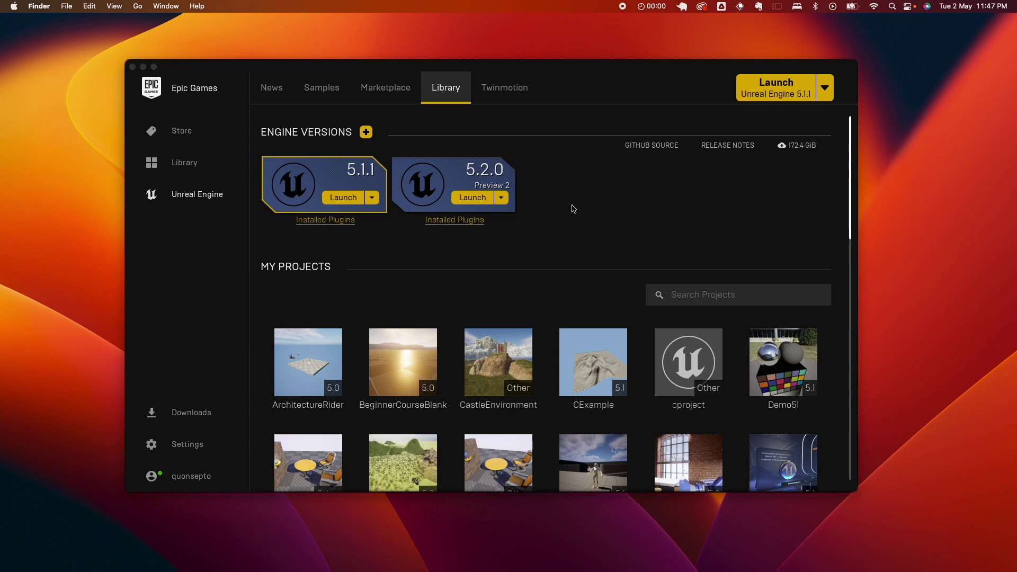
Launch Unreal Engine 5.2.0 Preview 2 from its engine card in the launcher
click(568, 212)
click(462, 199)
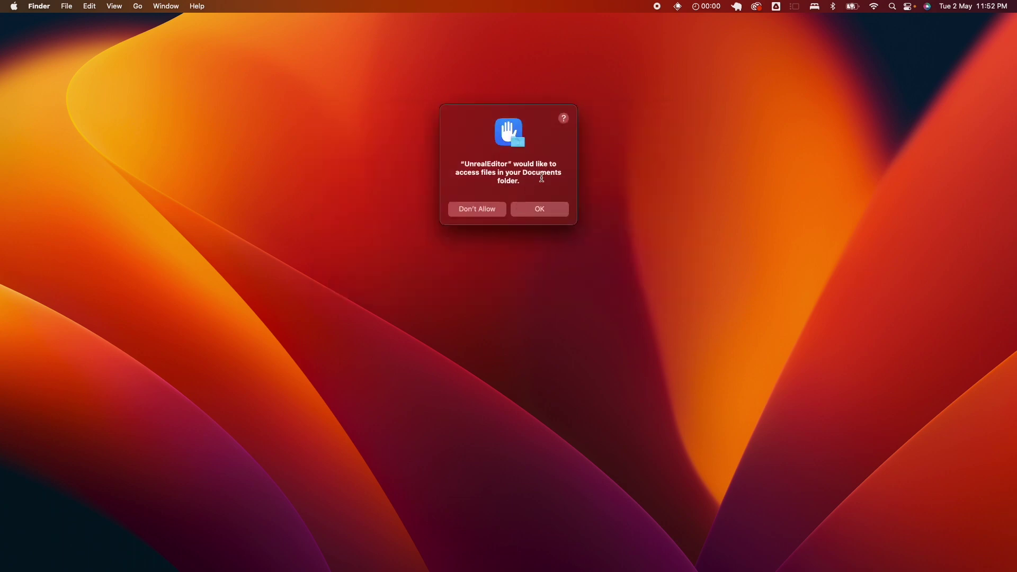
Grant UnrealEditor access to the Documents folder and to removable volumes
click(546, 214)
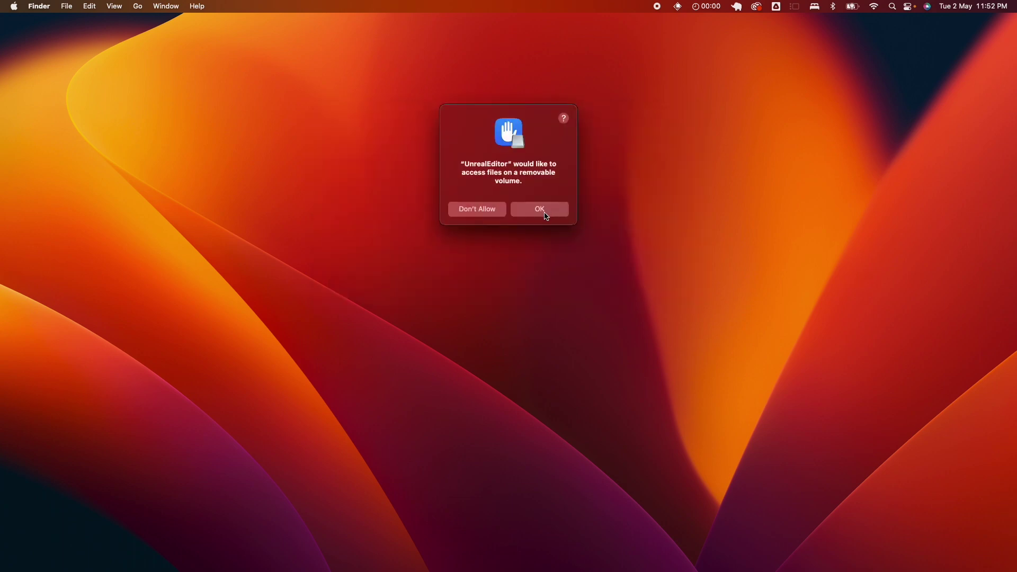
click(546, 215)
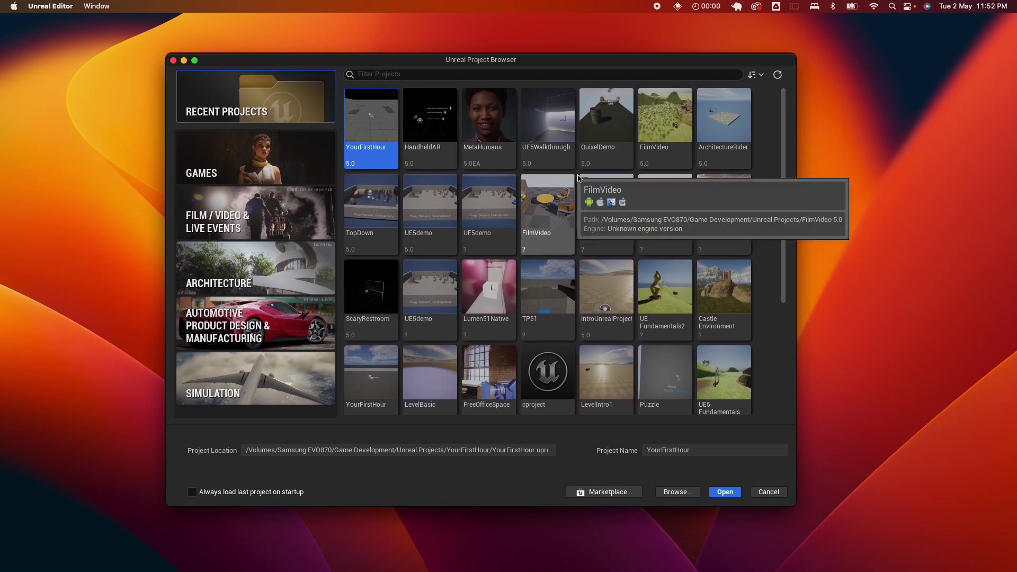
Open RamenShop503 from the Project Browser as a copy instead of converting it
scroll(720, 318, down, 5)
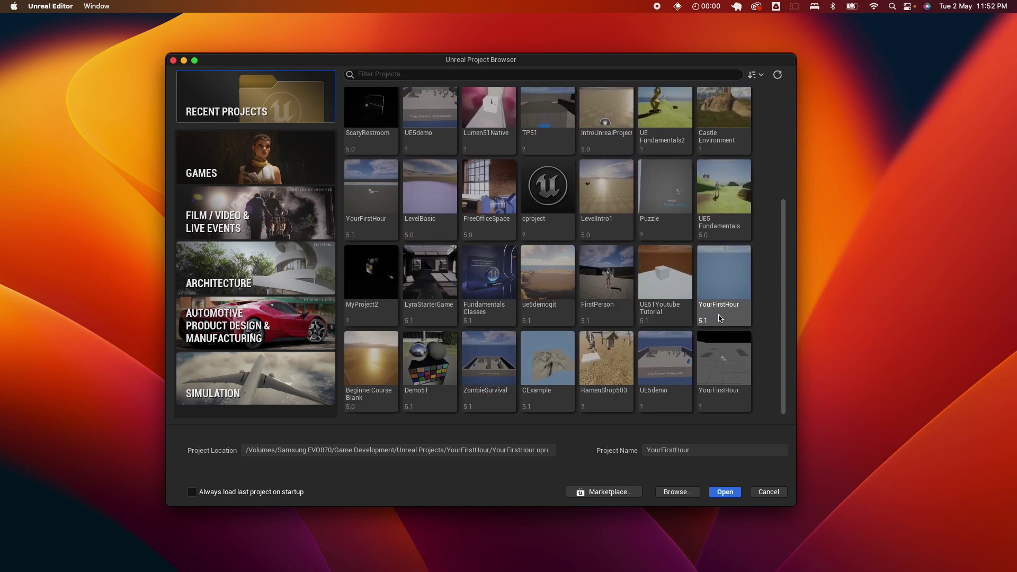
scroll(719, 326, up, 5)
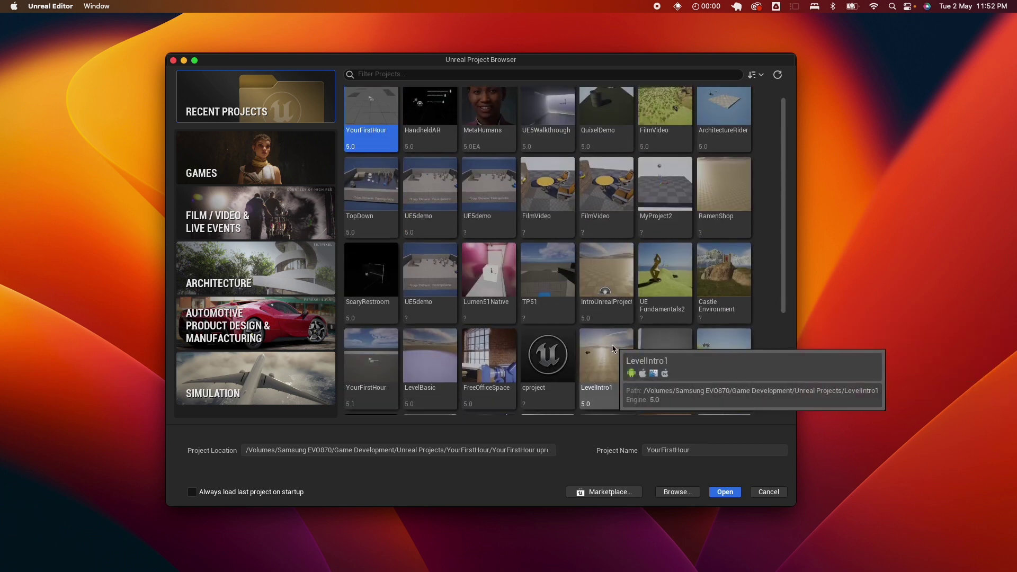
scroll(613, 348, down, 5)
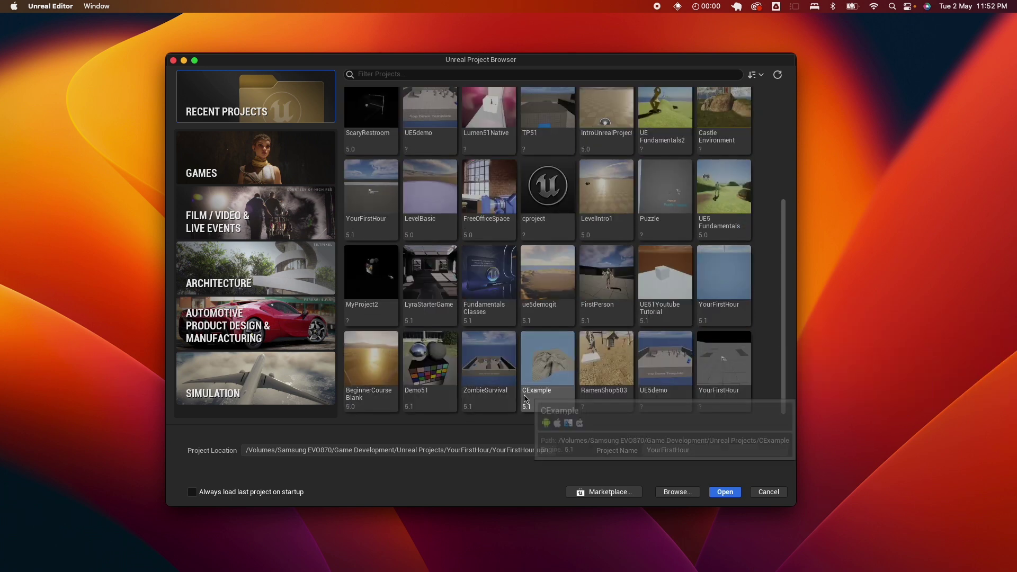
double_click(597, 362)
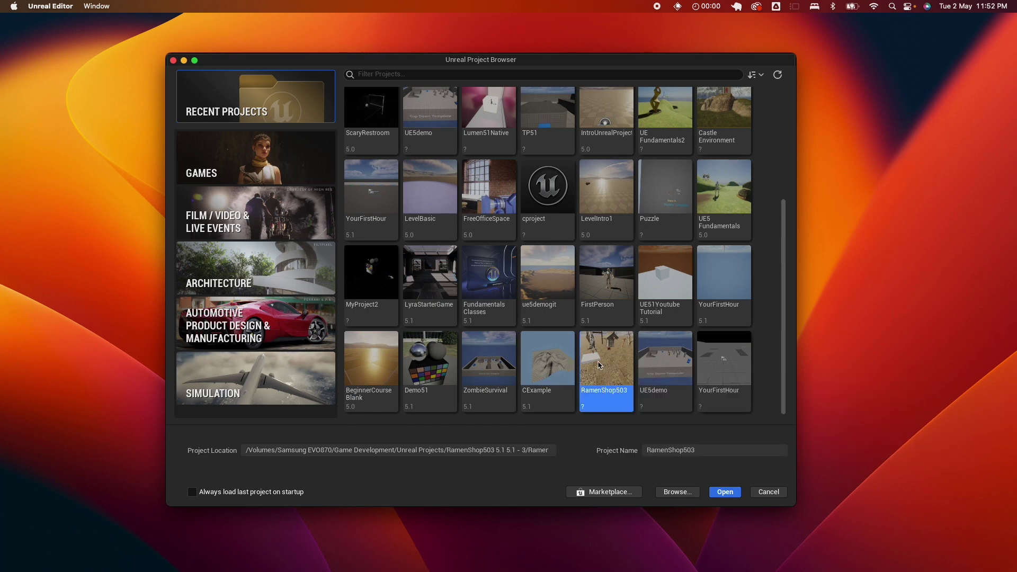
click(575, 324)
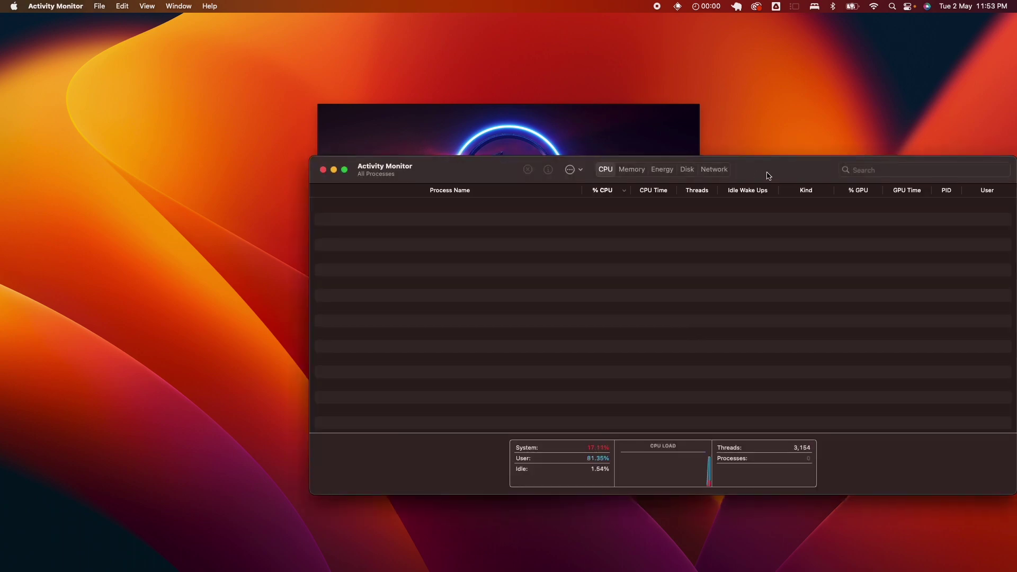
Search Activity Monitor for 'unreal', check the Unreal Editor process Kind, then close it
drag(767, 175, 605, 281)
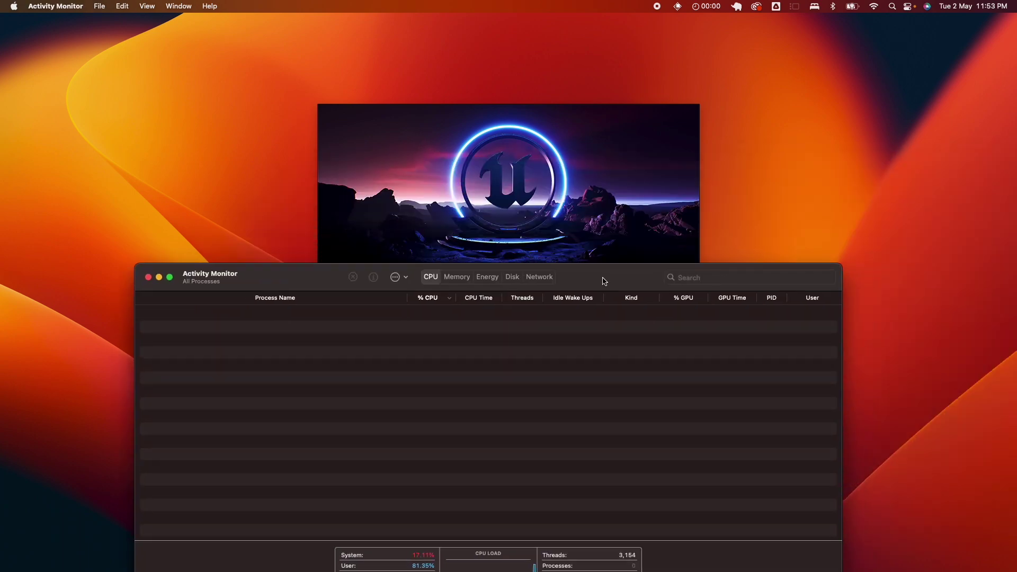
click(717, 278)
text(u)
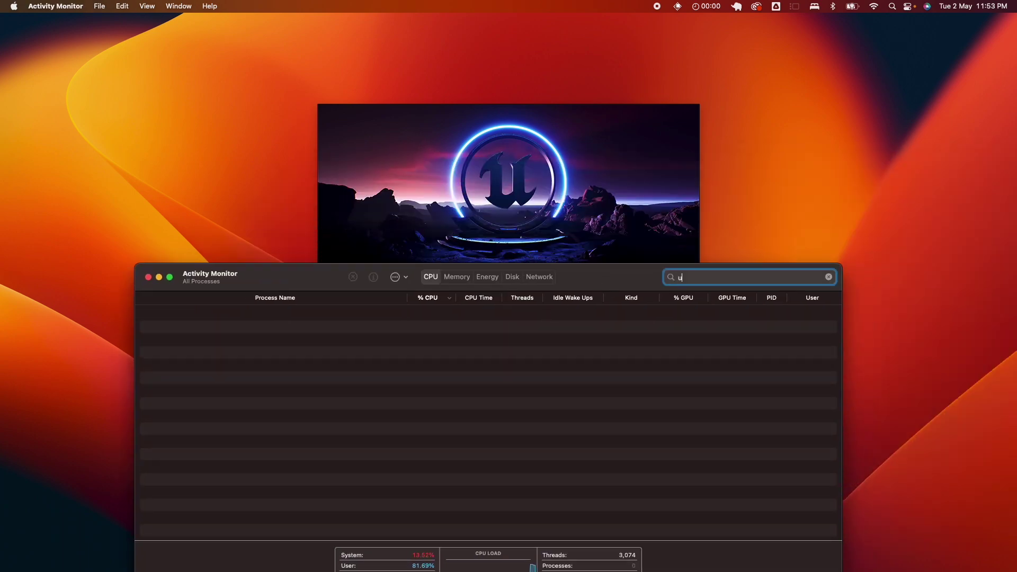
text(nreal)
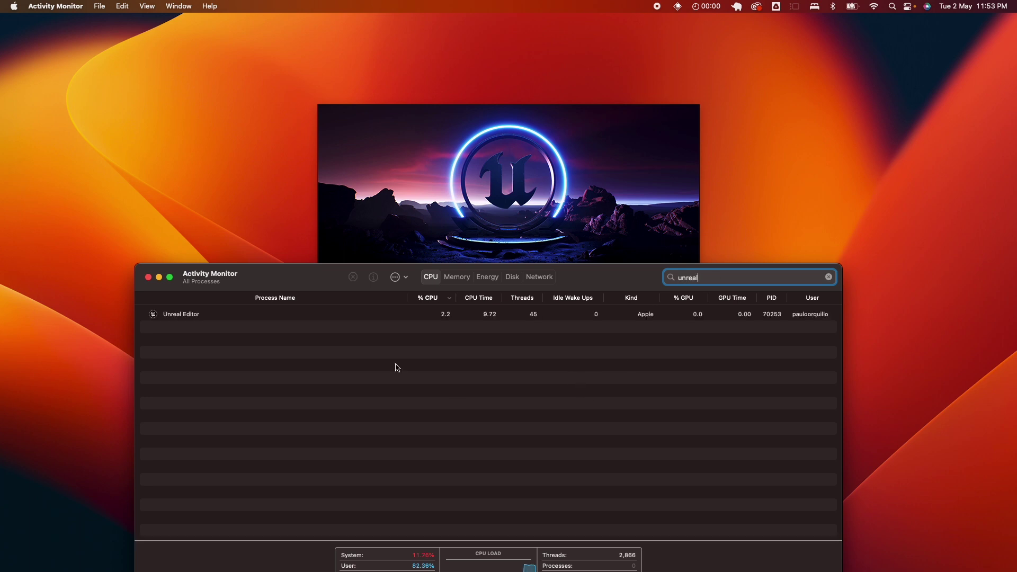
click(652, 316)
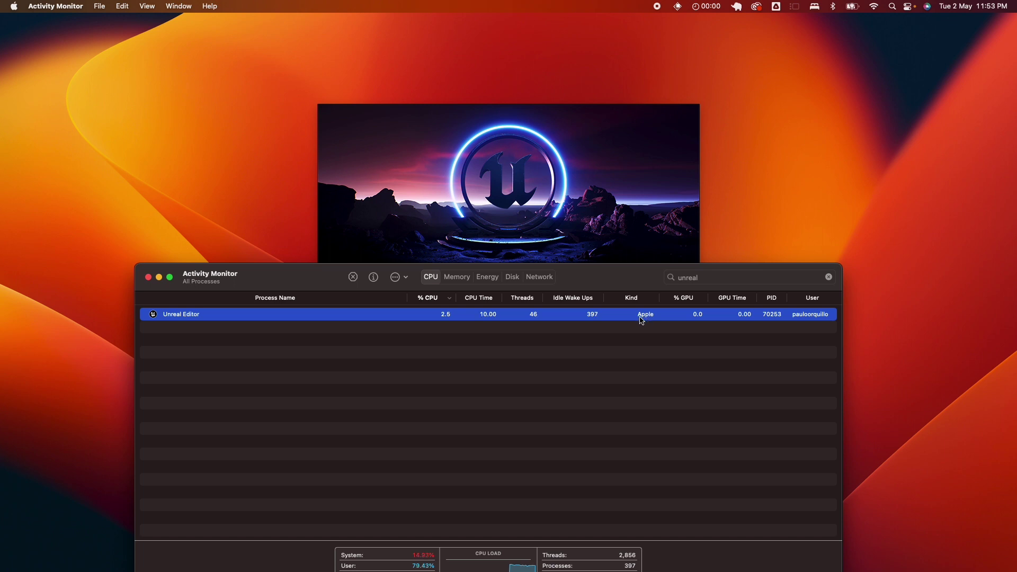
drag(599, 279, 661, 325)
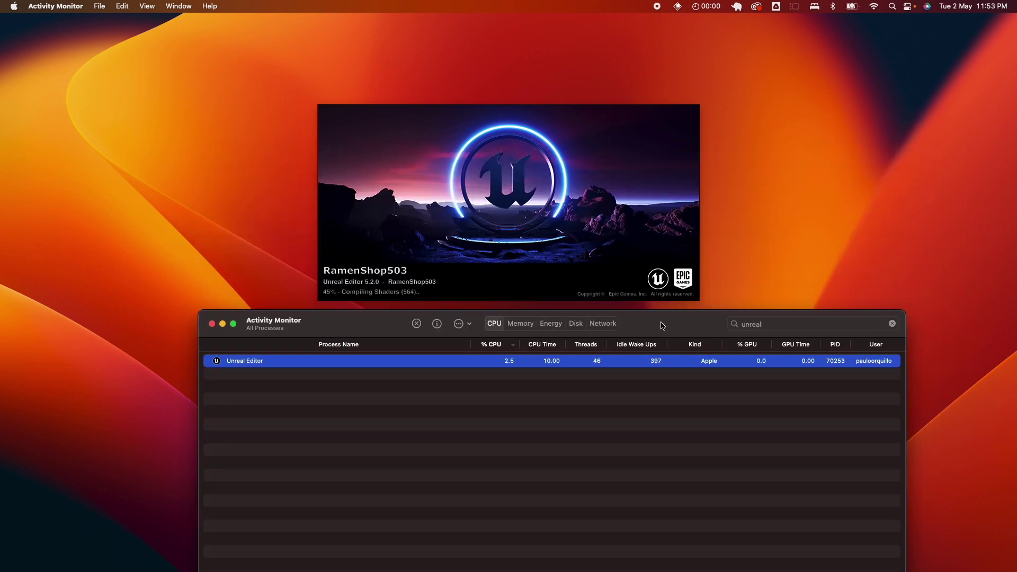
click(211, 324)
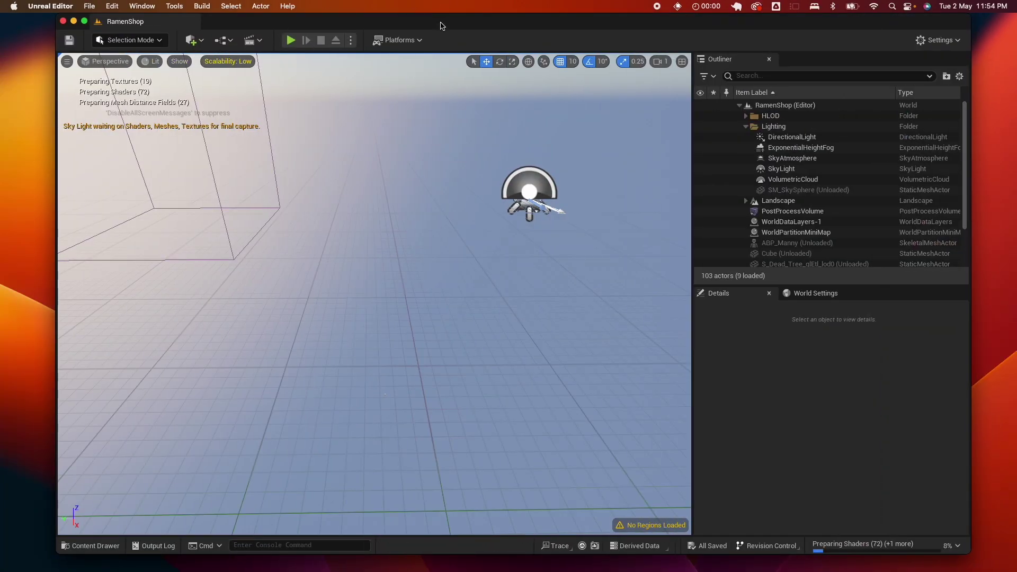
Maximize the editor window, then check World Settings before returning to the Details panel
double_click(441, 25)
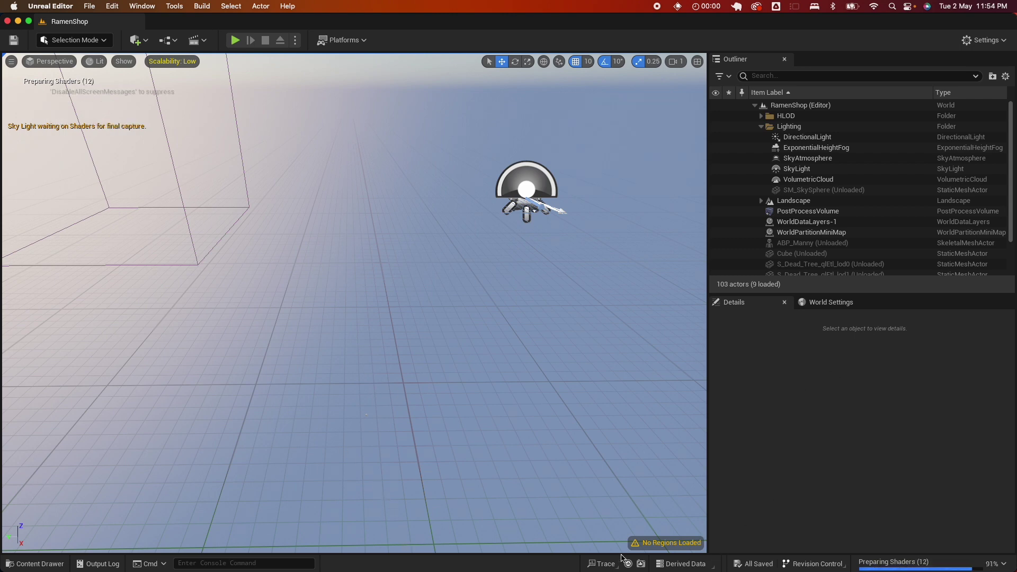
click(830, 302)
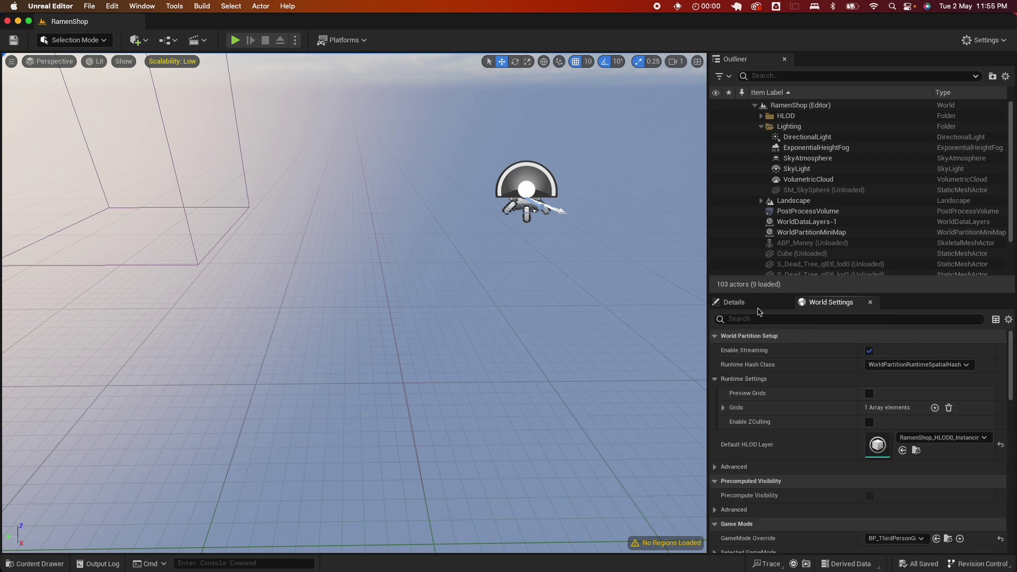
click(754, 308)
Select the grid area around the level centre in World Partition and load it as a region
click(665, 542)
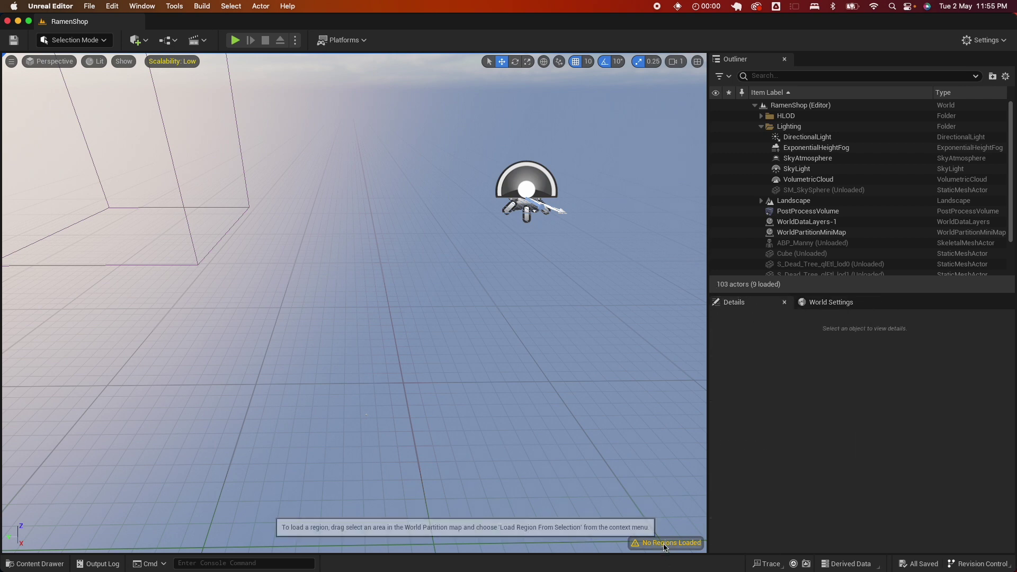
drag(830, 408, 899, 465)
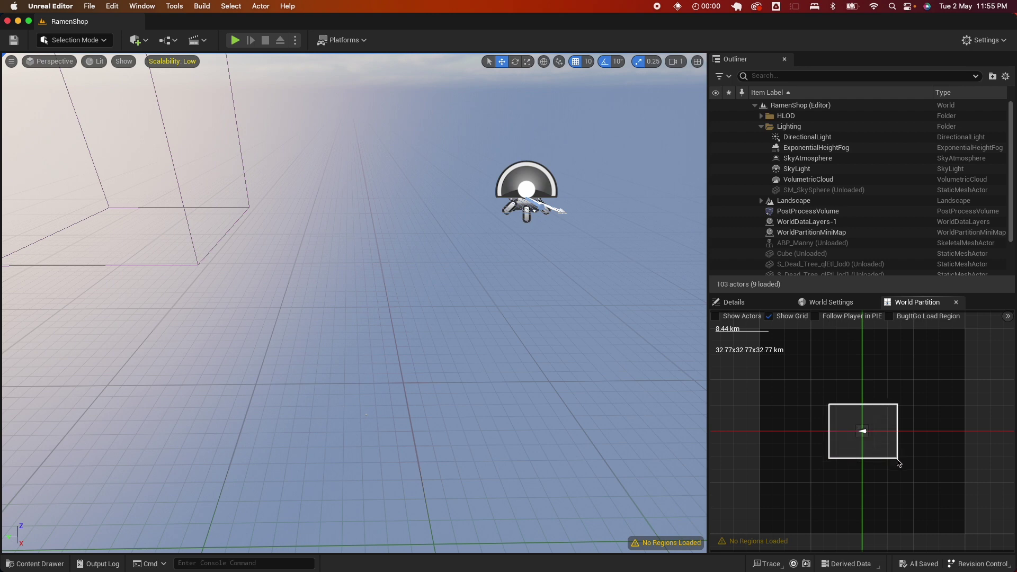
right_click(869, 434)
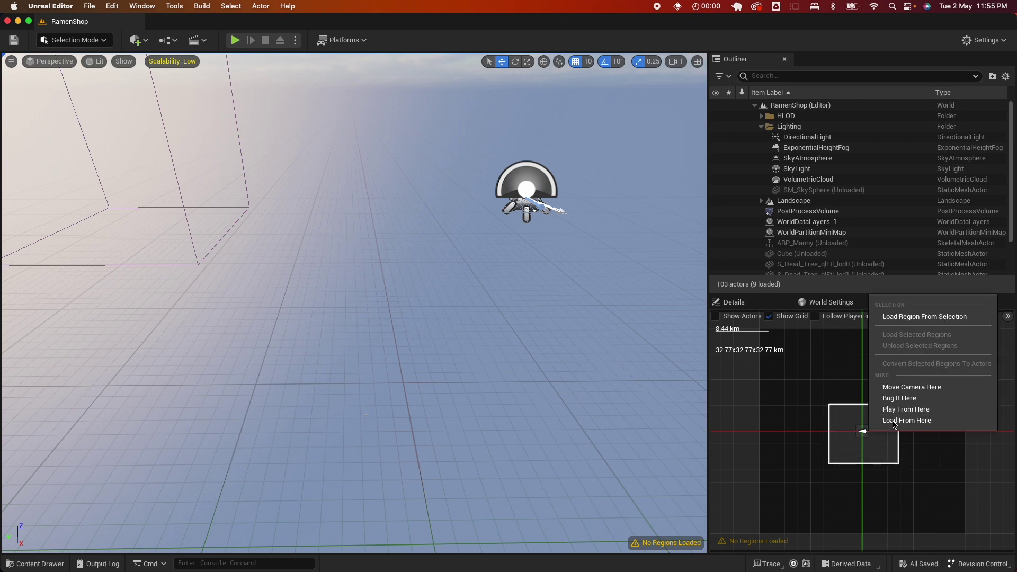
click(920, 319)
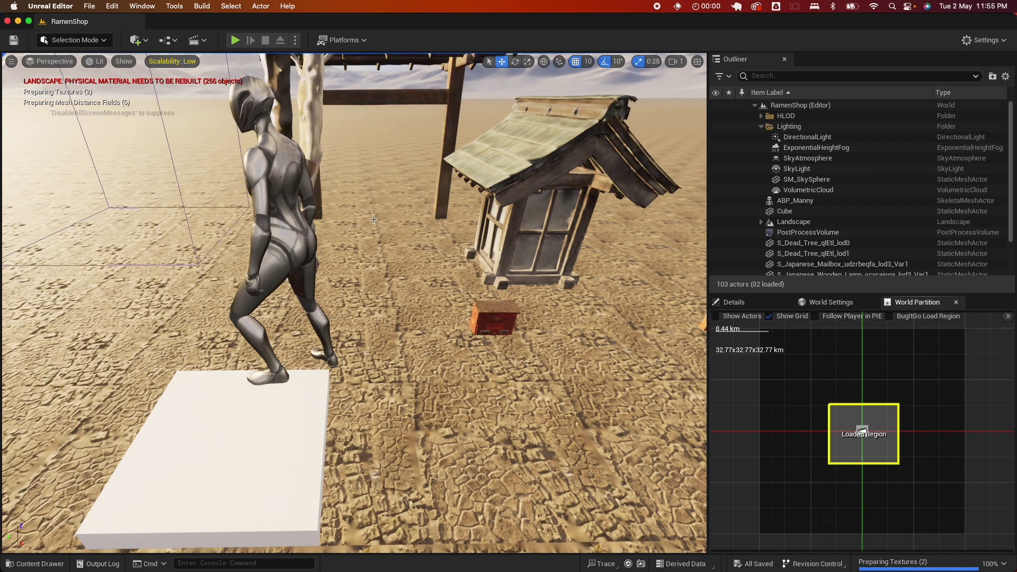
Fly the camera around the scene, select the ABP_Manny mannequin, then start Play In Editor
right_drag(354, 302, 322, 284)
click(324, 286)
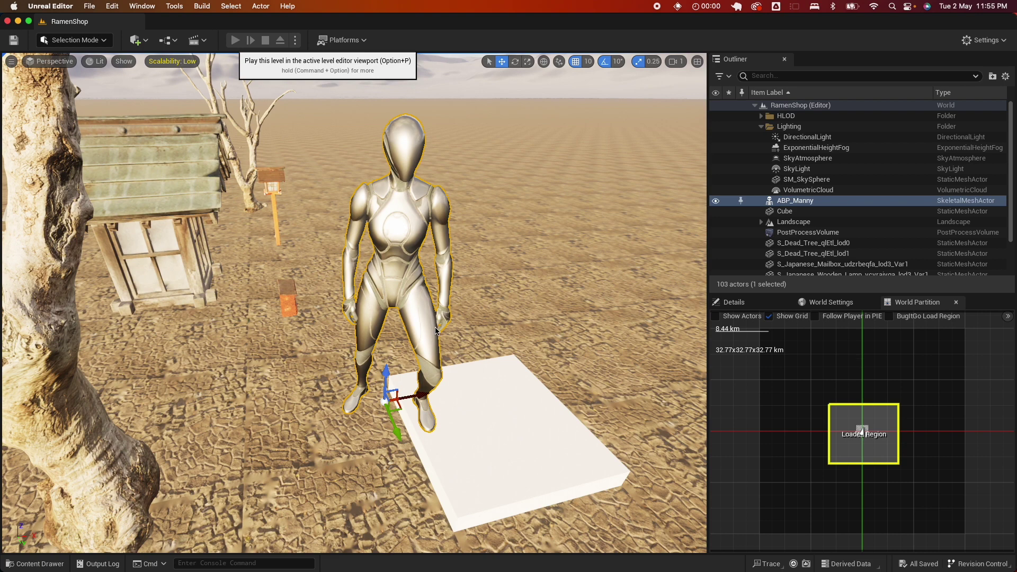
key(alt+p)
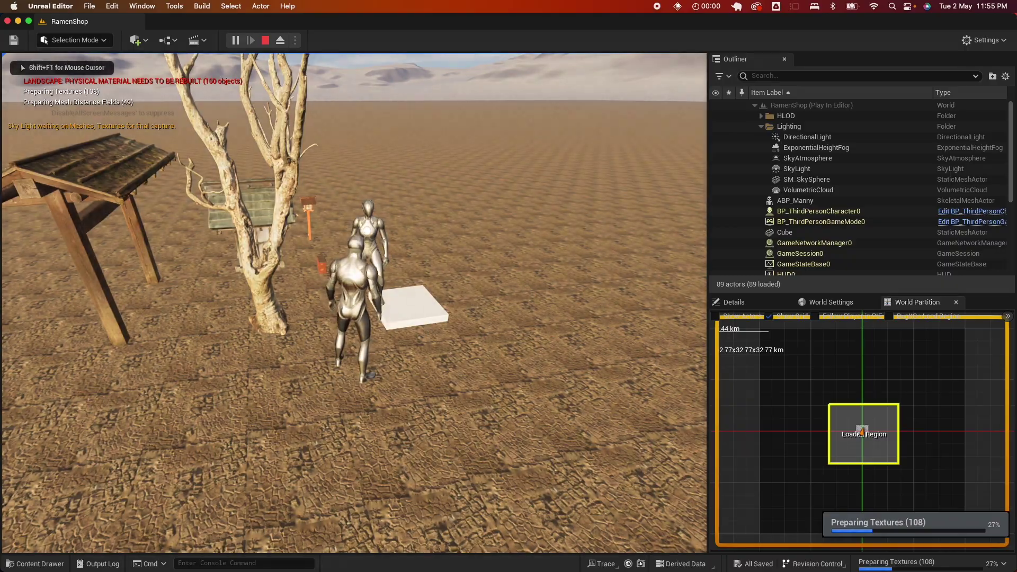
Run the third-person character forward through the desert, giving the game view mouse control
mouse_move(354, 302)
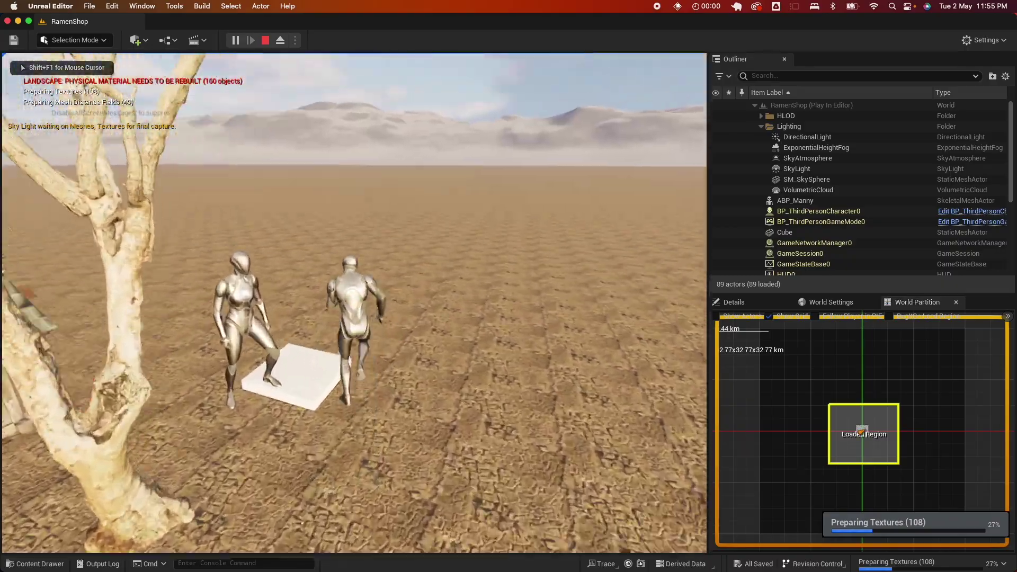
key(w)
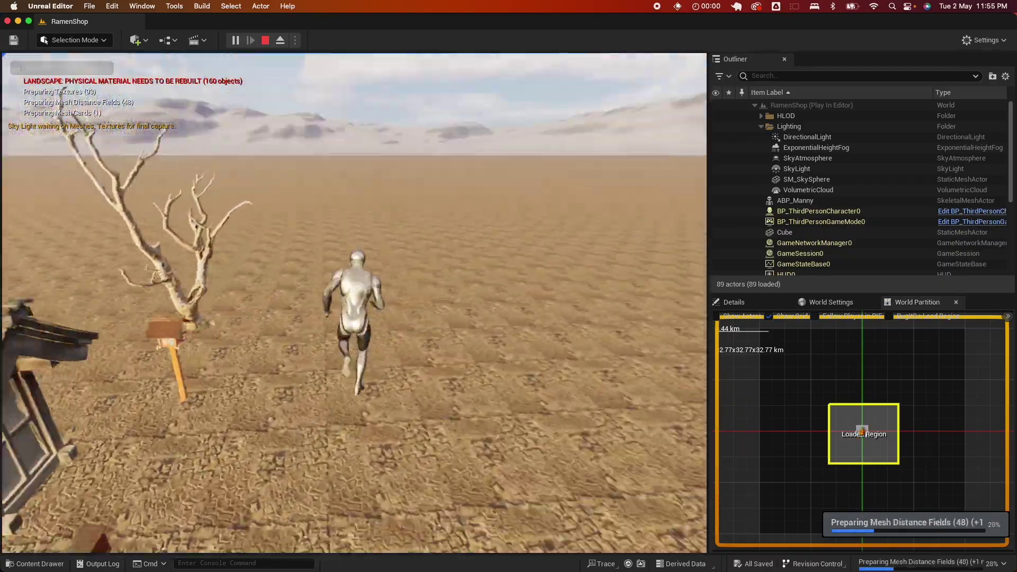
key(w)
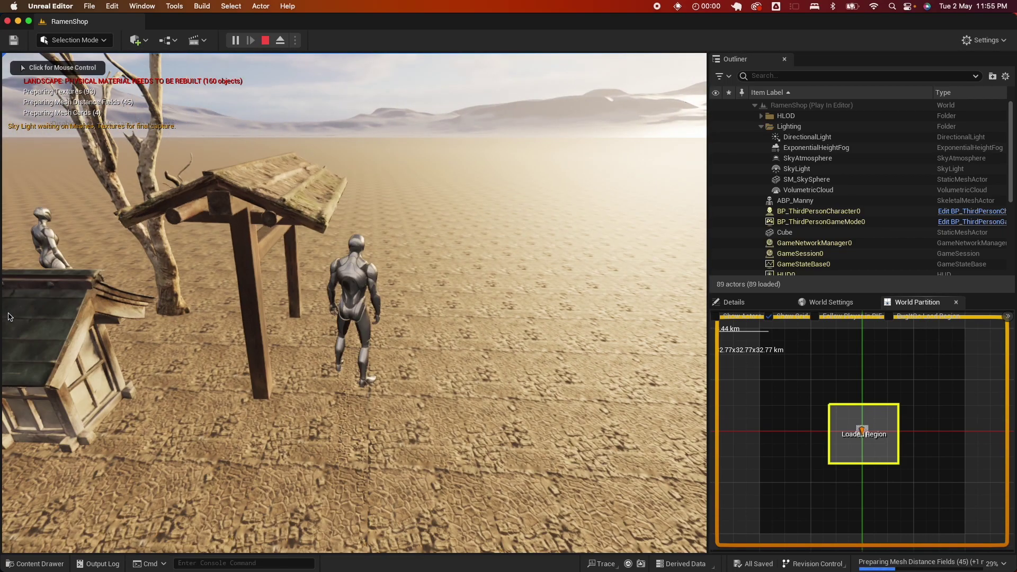
click(267, 329)
key(w)
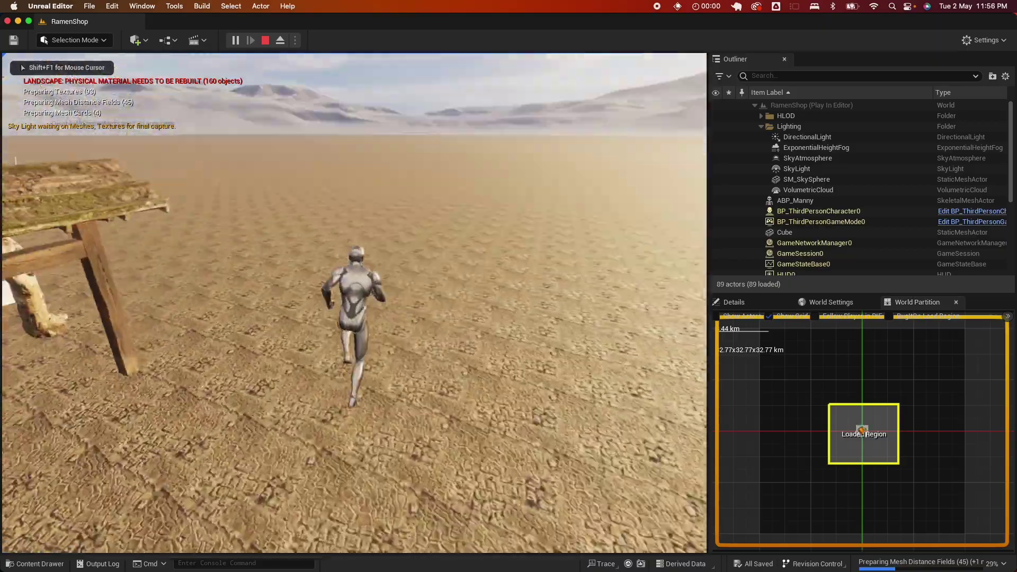